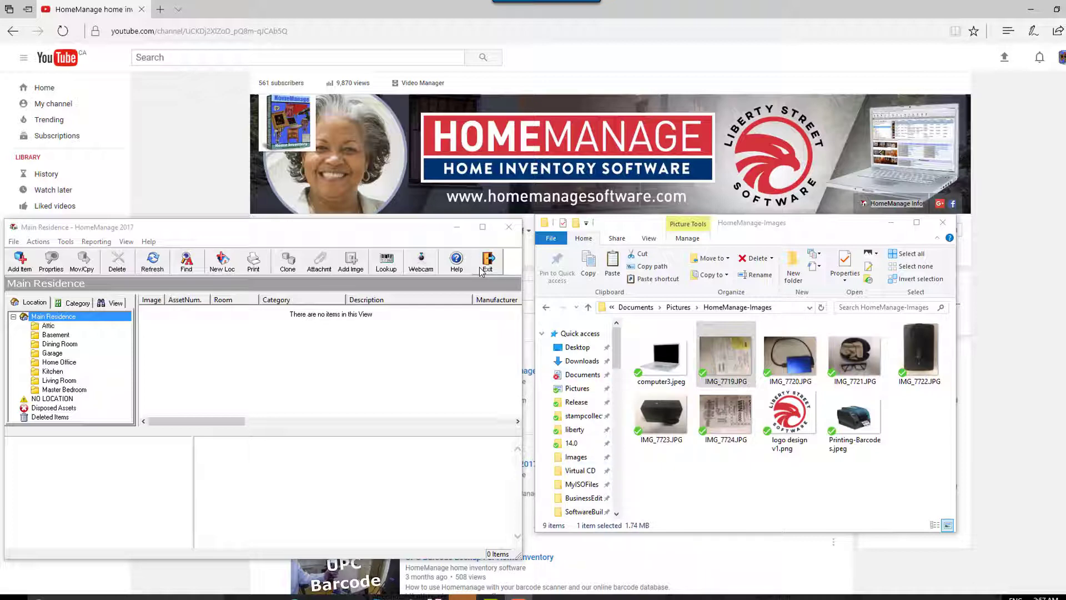
# Inspect the detailed metadata in IMG_7719.JPG's file properties, closing without changes.
pyautogui.moveTo(602, 226); pyautogui.dragTo(597, 223)
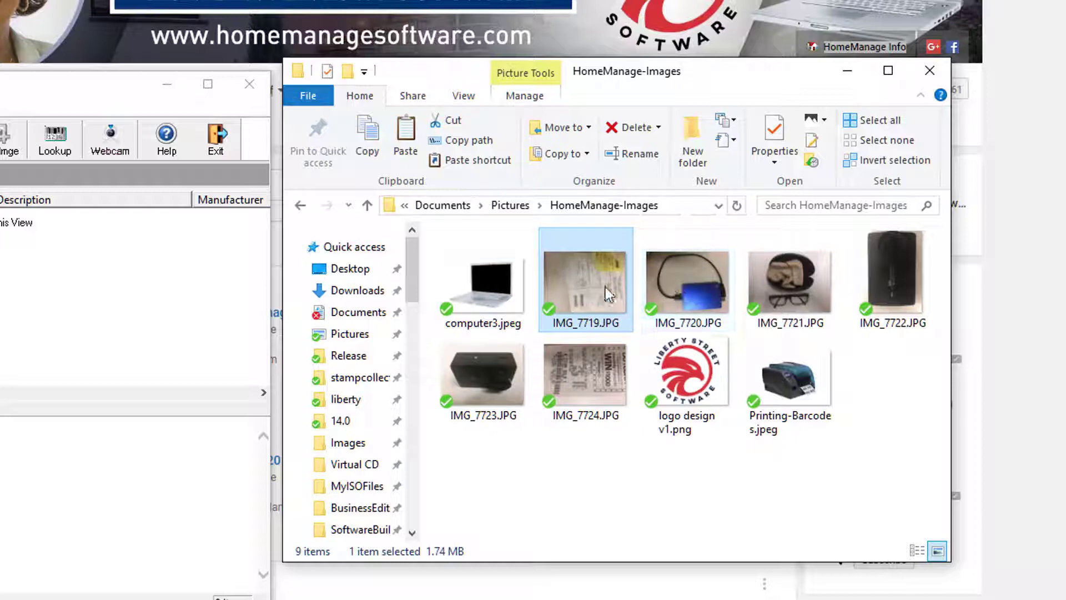
pyautogui.moveTo(582, 280)
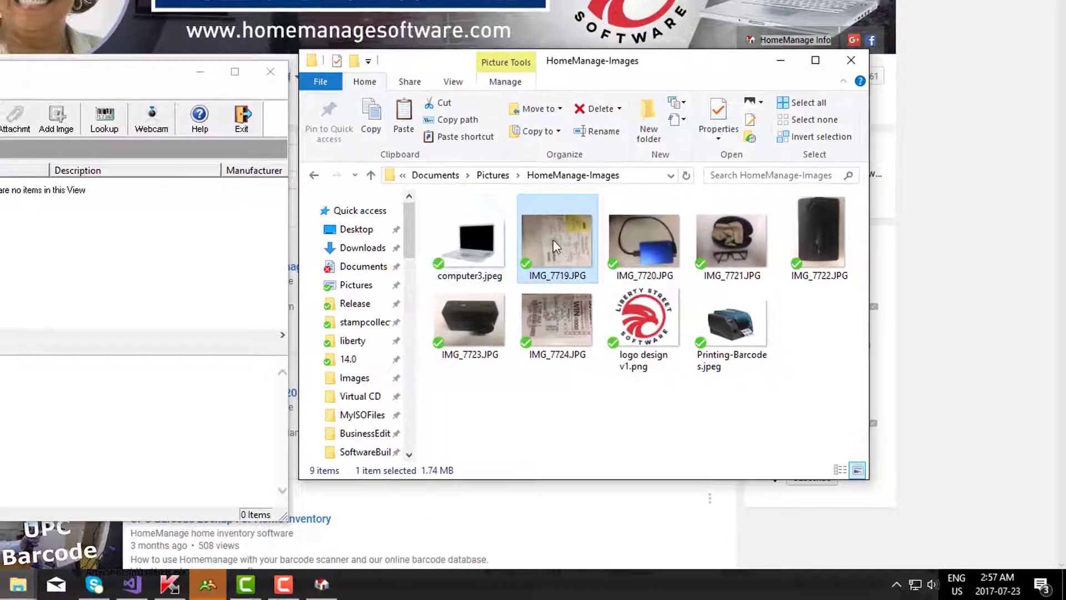
pyautogui.rightClick(554, 238)
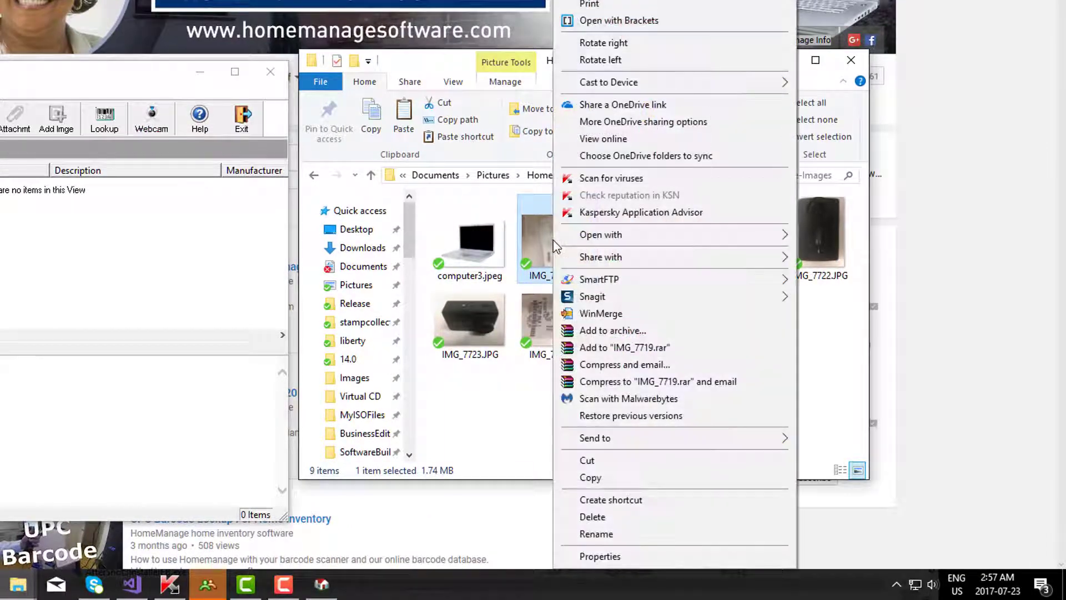
pyautogui.click(592, 558)
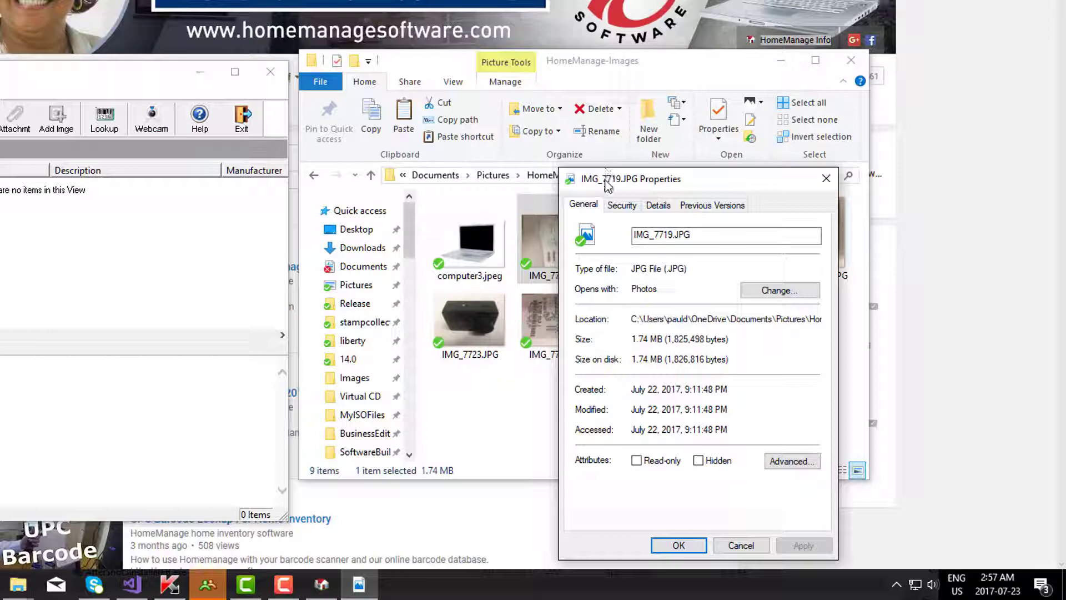
pyautogui.moveTo(602, 178); pyautogui.dragTo(63, 8)
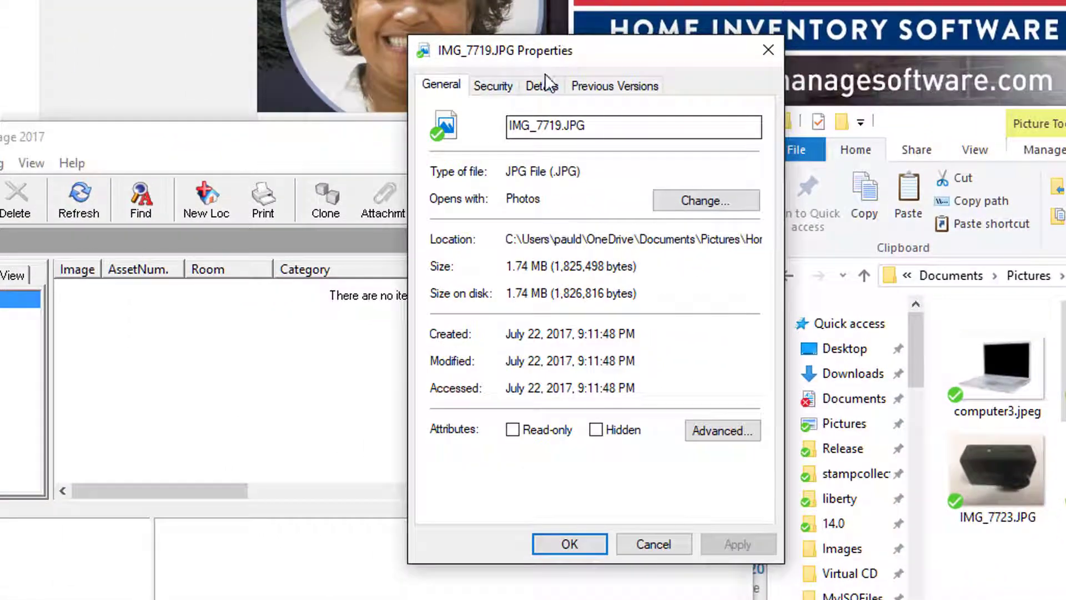
pyautogui.click(542, 88)
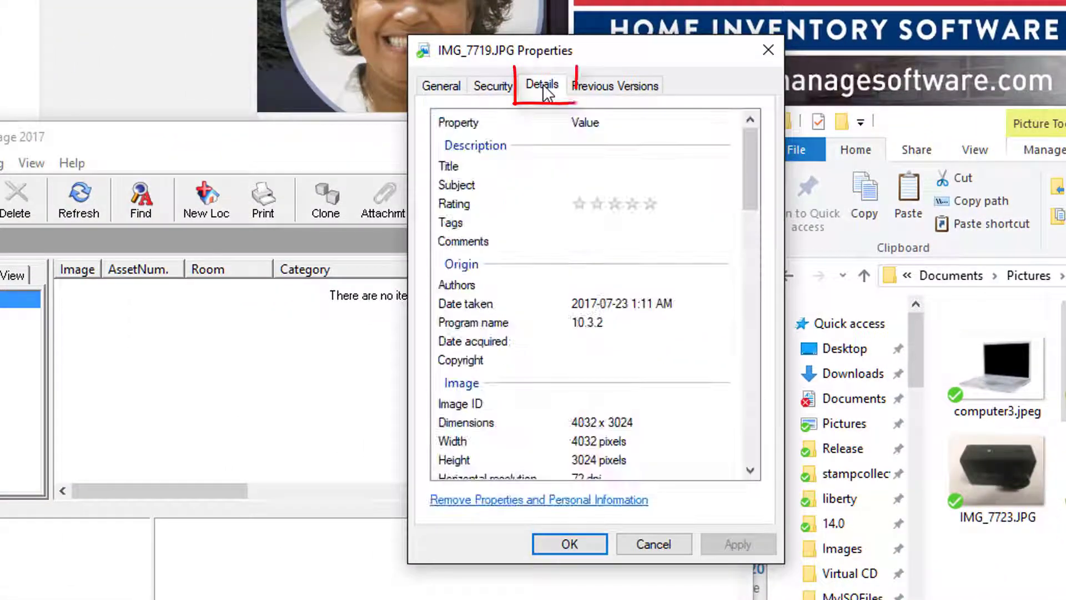
pyautogui.moveTo(751, 163); pyautogui.dragTo(751, 261)
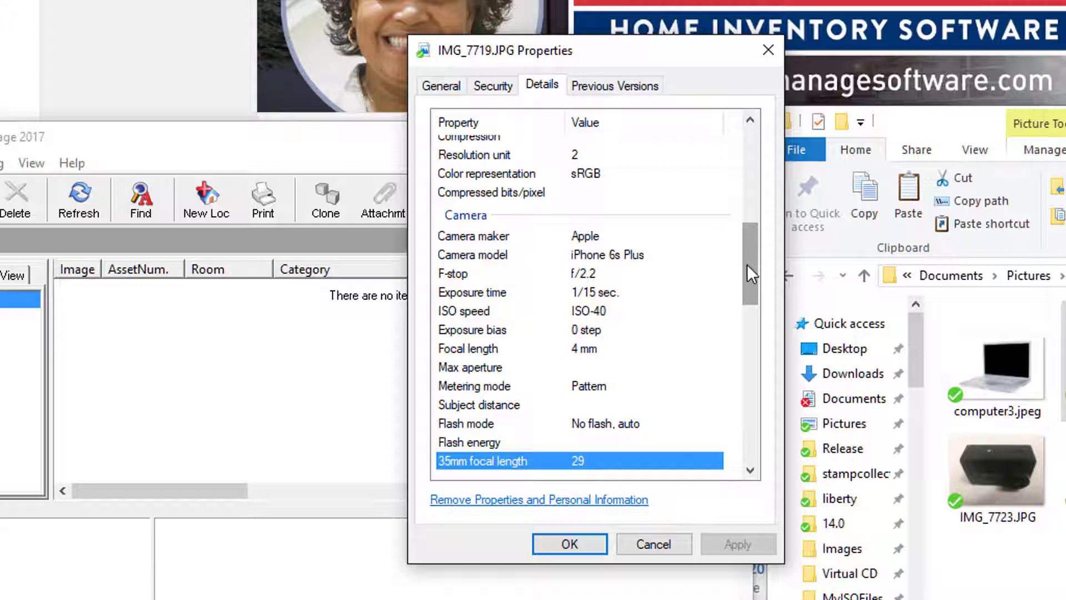
pyautogui.moveTo(748, 264); pyautogui.dragTo(757, 401)
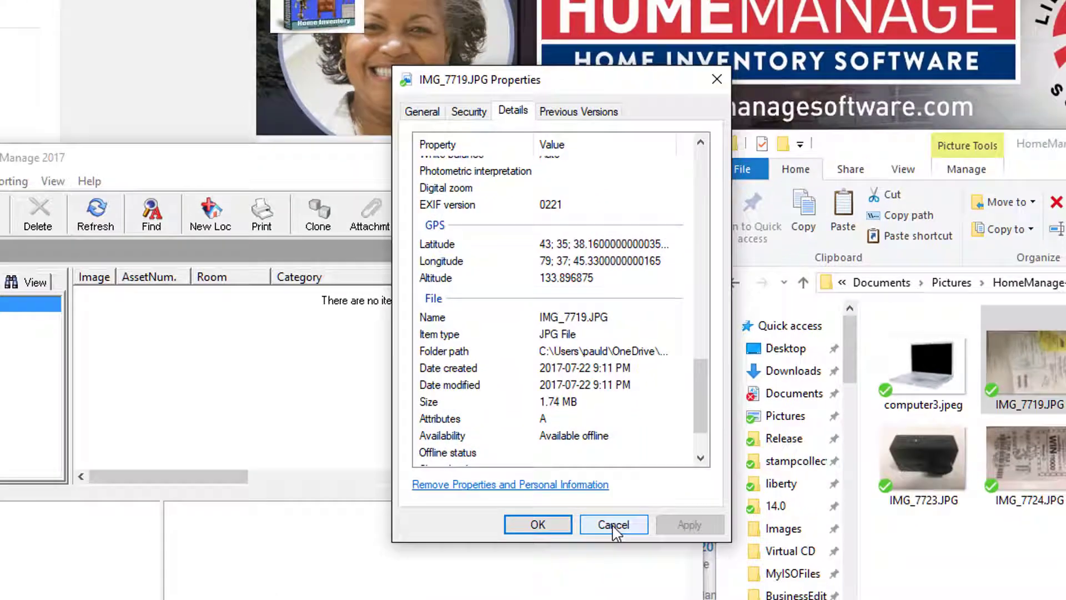
pyautogui.click(613, 525)
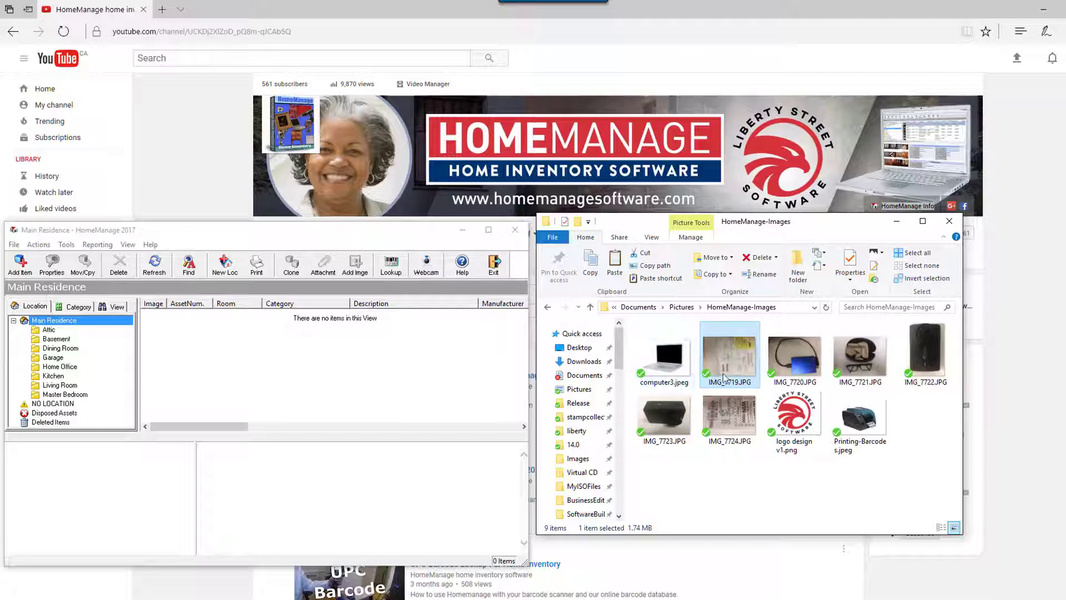
# Create a new item from IMG_7720.JPG with the description 'Seagate Hard Drive' and save it.
pyautogui.moveTo(738, 350)
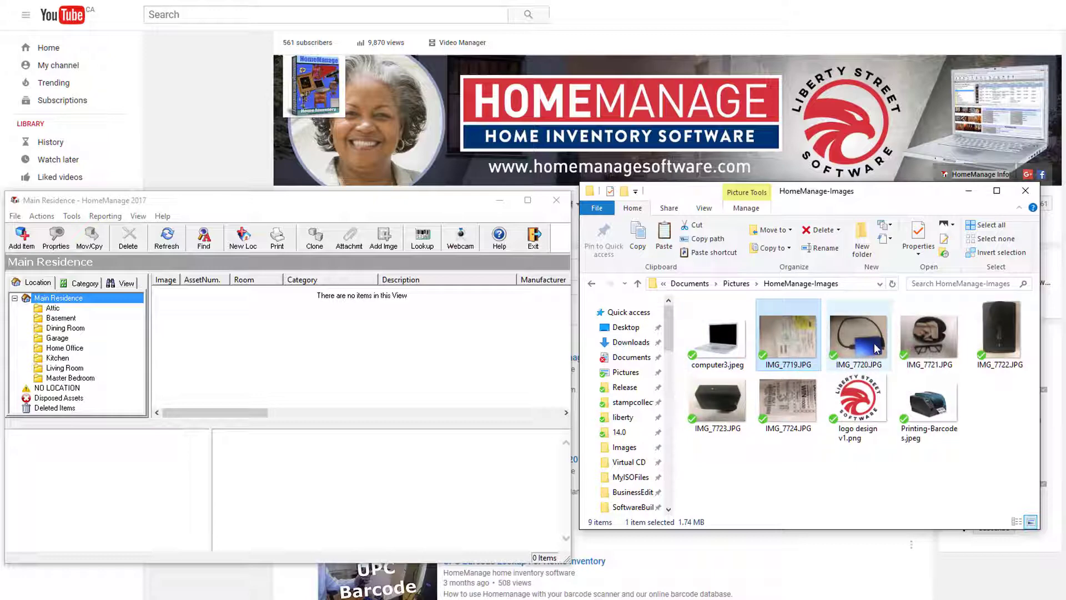
pyautogui.moveTo(875, 348); pyautogui.dragTo(293, 319)
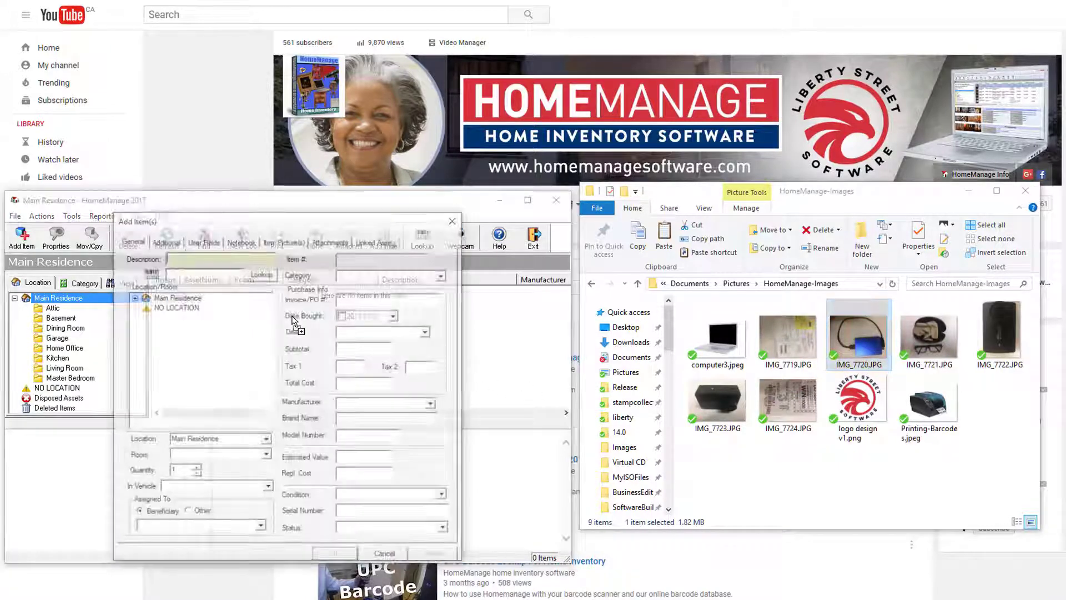
pyautogui.moveTo(319, 221); pyautogui.dragTo(429, 163)
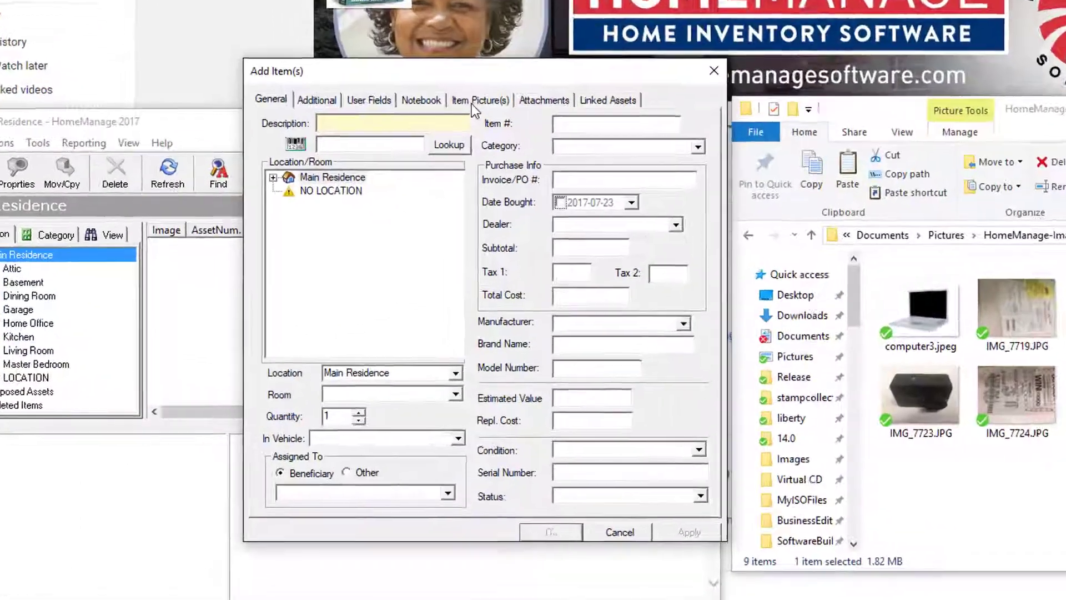
pyautogui.click(473, 102)
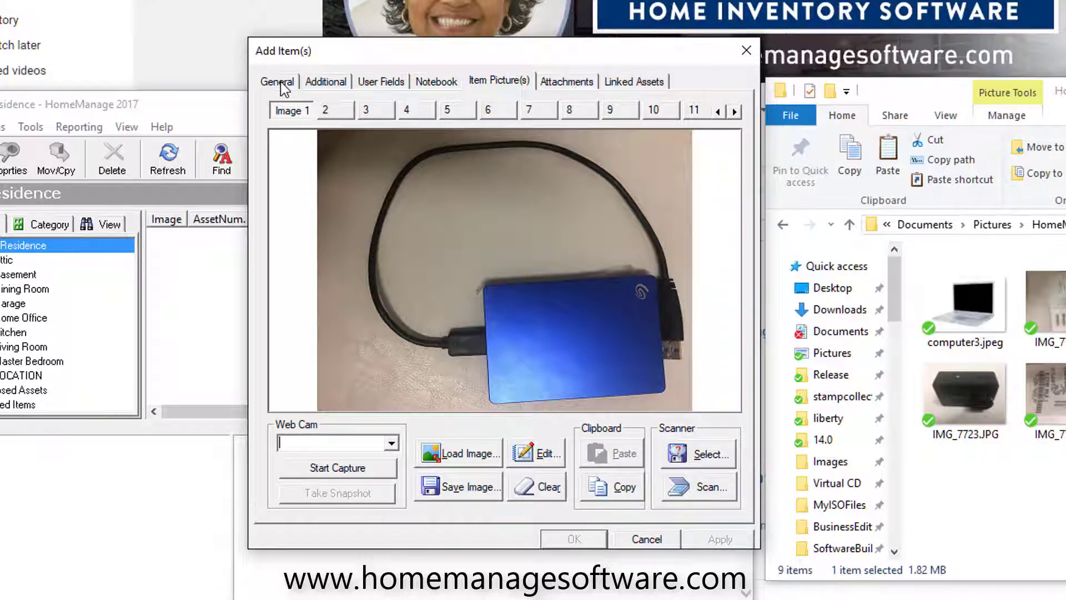
pyautogui.click(279, 83)
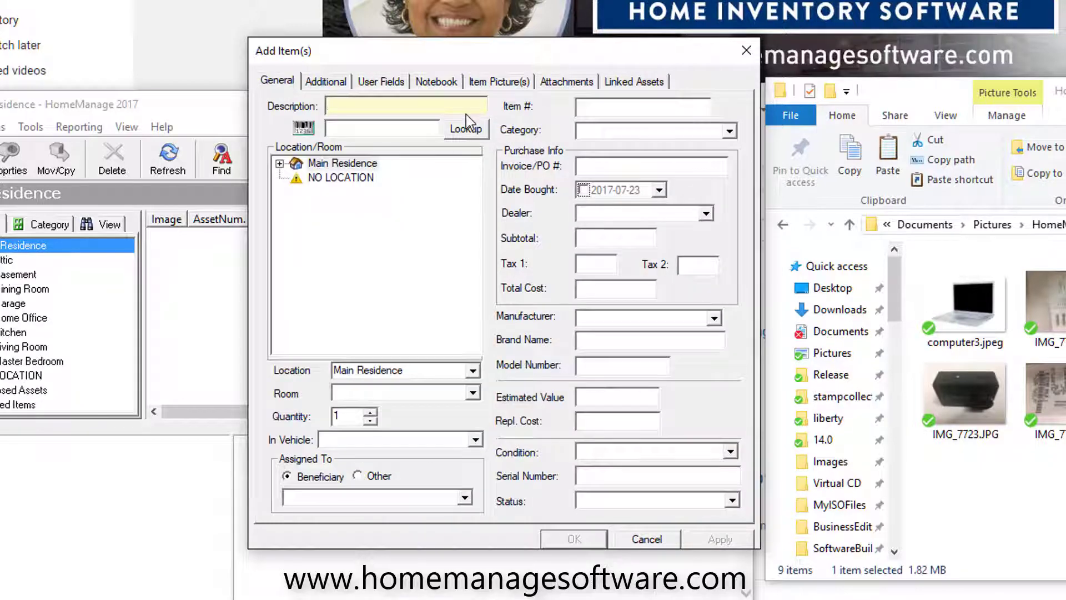
pyautogui.write('Seagate ')
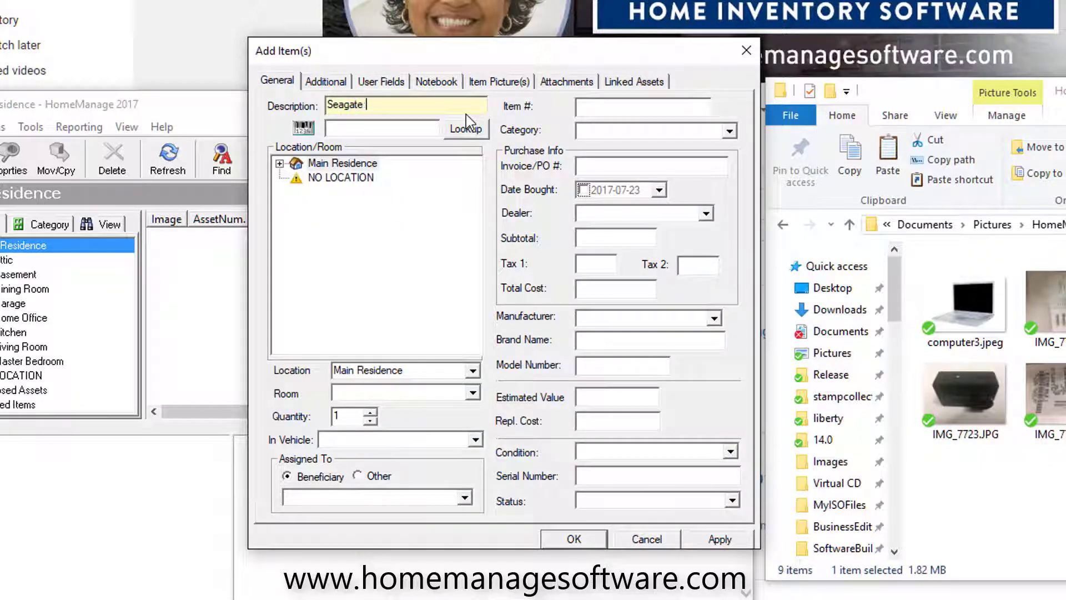
pyautogui.write('Hard Driov')
pyautogui.press('BackSpace')
pyautogui.press('BackSpace')
pyautogui.write('ve')
pyautogui.click(576, 539)
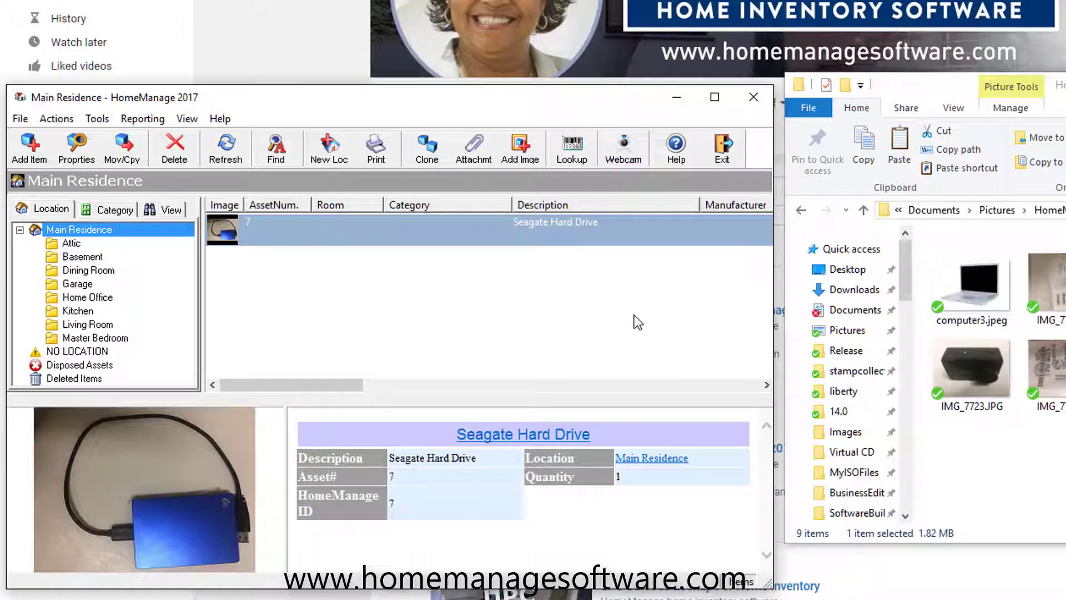
# Attach the receipt photo IMG_7724.JPG as the Seagate Hard Drive's second picture.
pyautogui.doubleClick(535, 227)
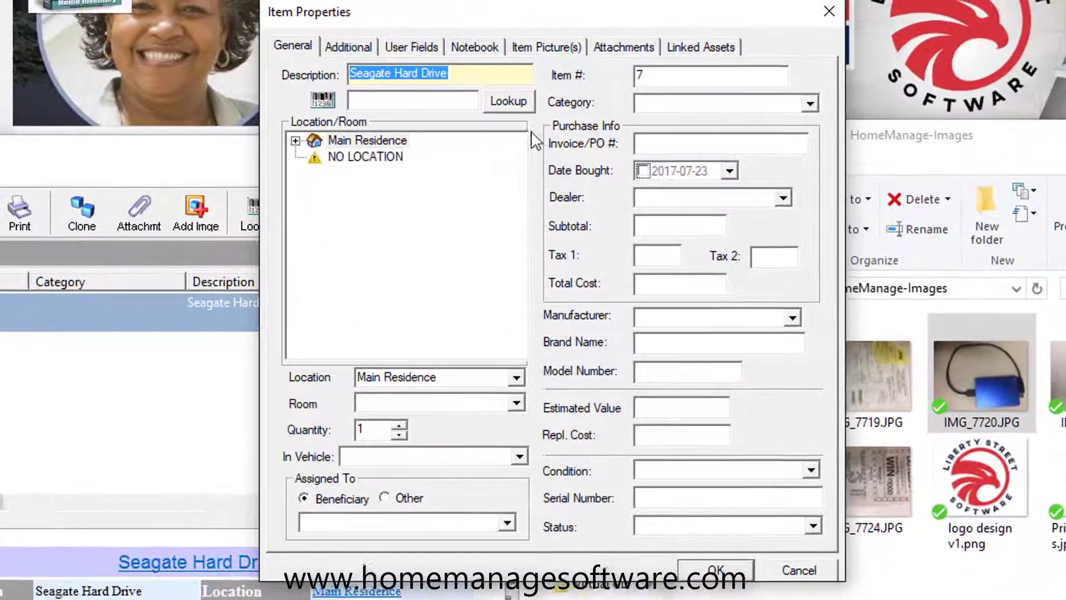
pyautogui.click(557, 48)
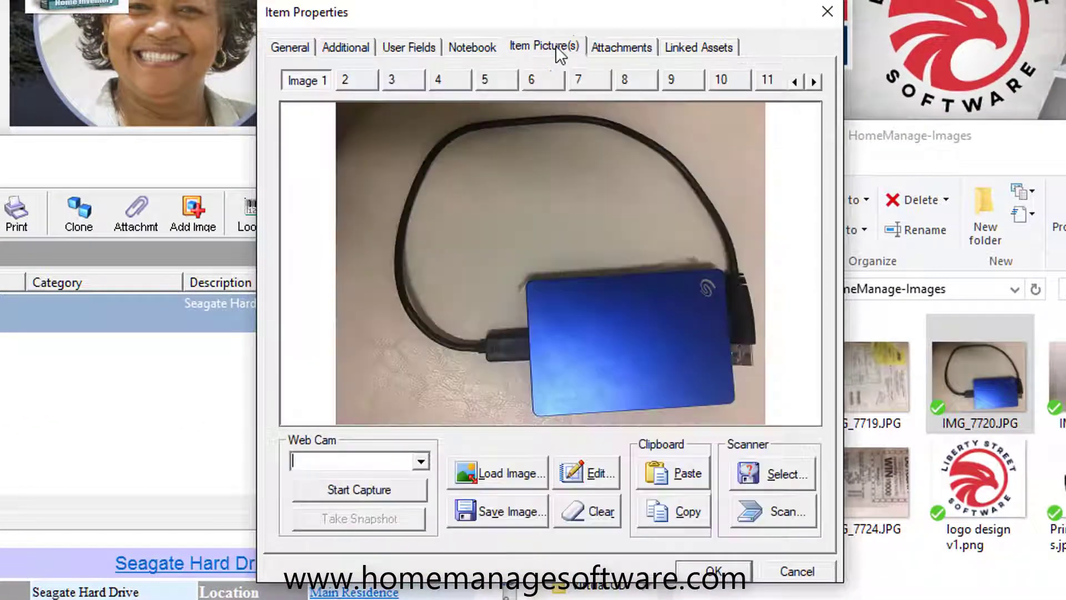
pyautogui.click(345, 82)
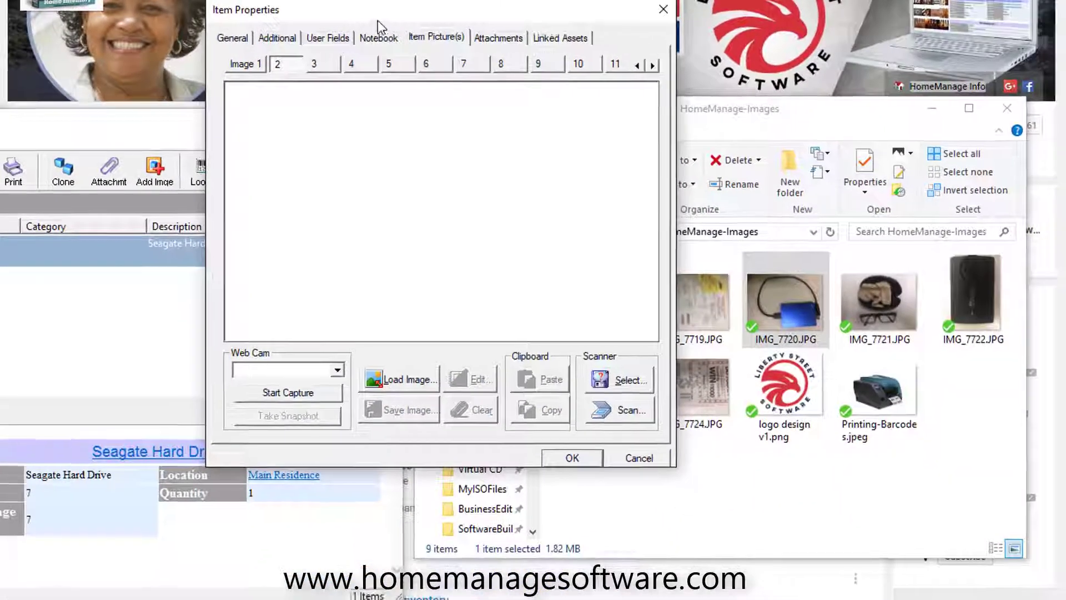
pyautogui.moveTo(342, 25); pyautogui.dragTo(188, 29)
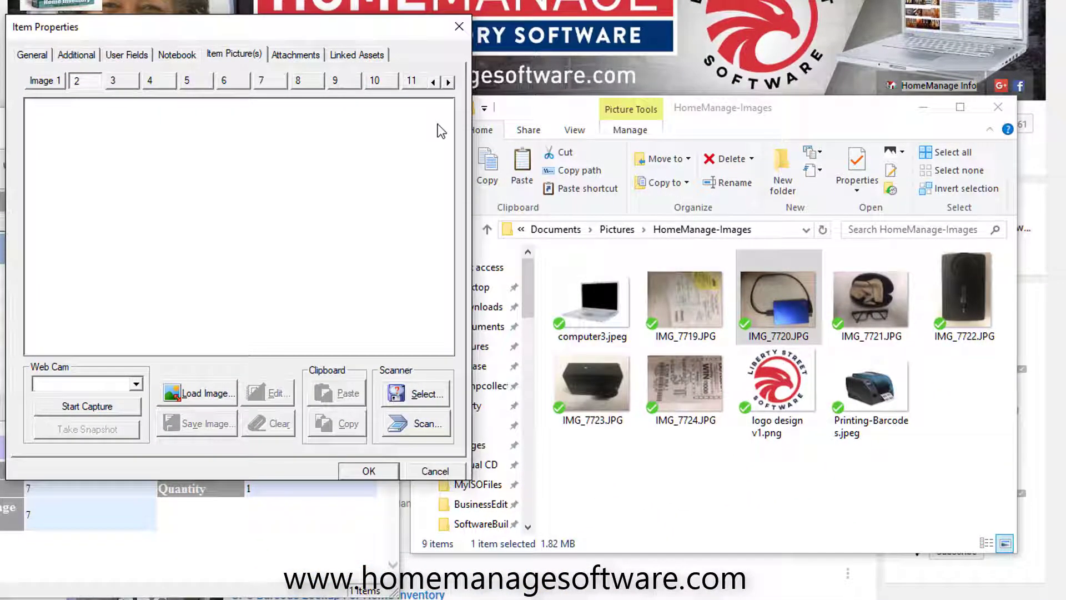
pyautogui.click(674, 380)
pyautogui.moveTo(674, 379); pyautogui.dragTo(173, 195)
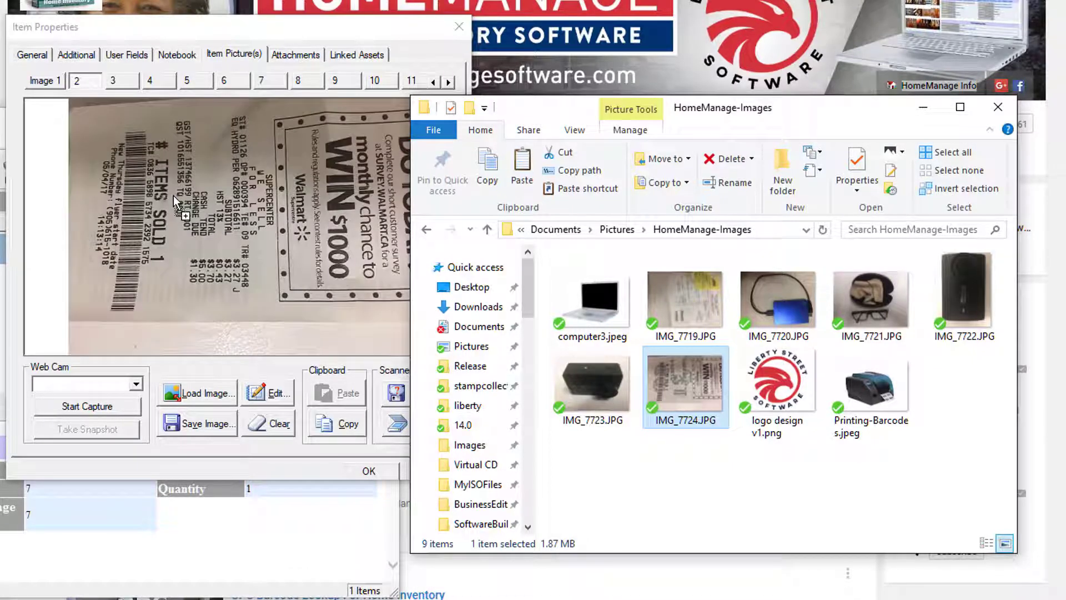
pyautogui.click(359, 471)
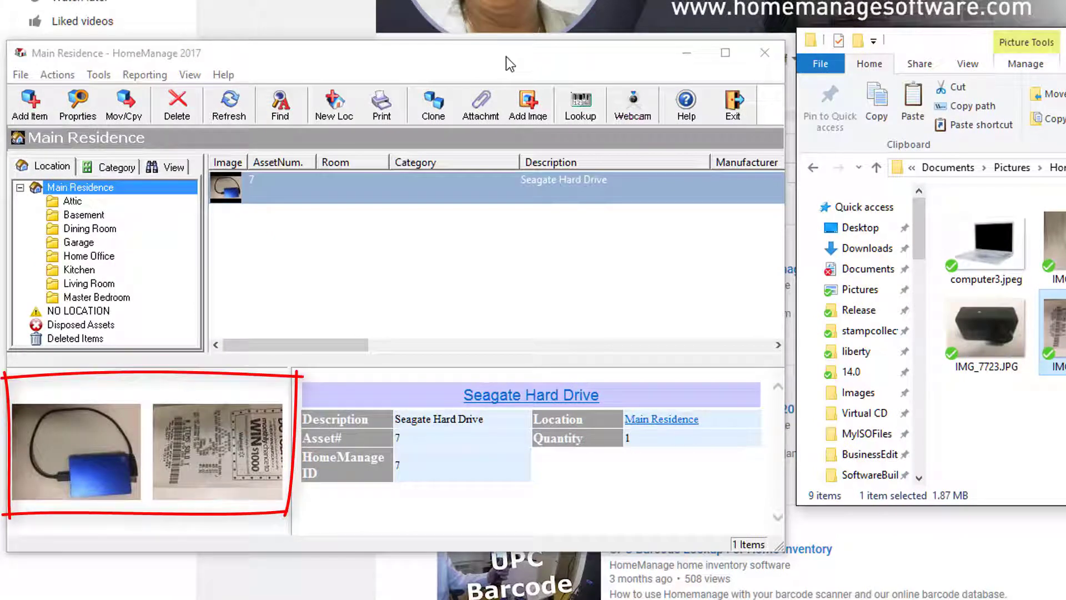
# Start a new item and load IMG_7723.JPG as its first picture.
pyautogui.click(39, 105)
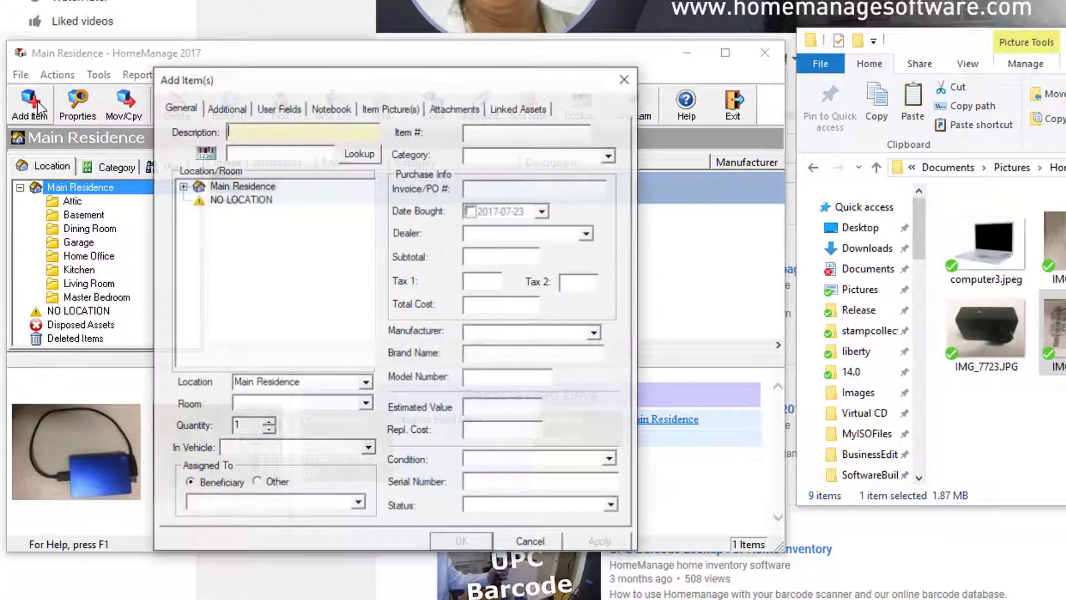
pyautogui.moveTo(414, 79); pyautogui.dragTo(431, 23)
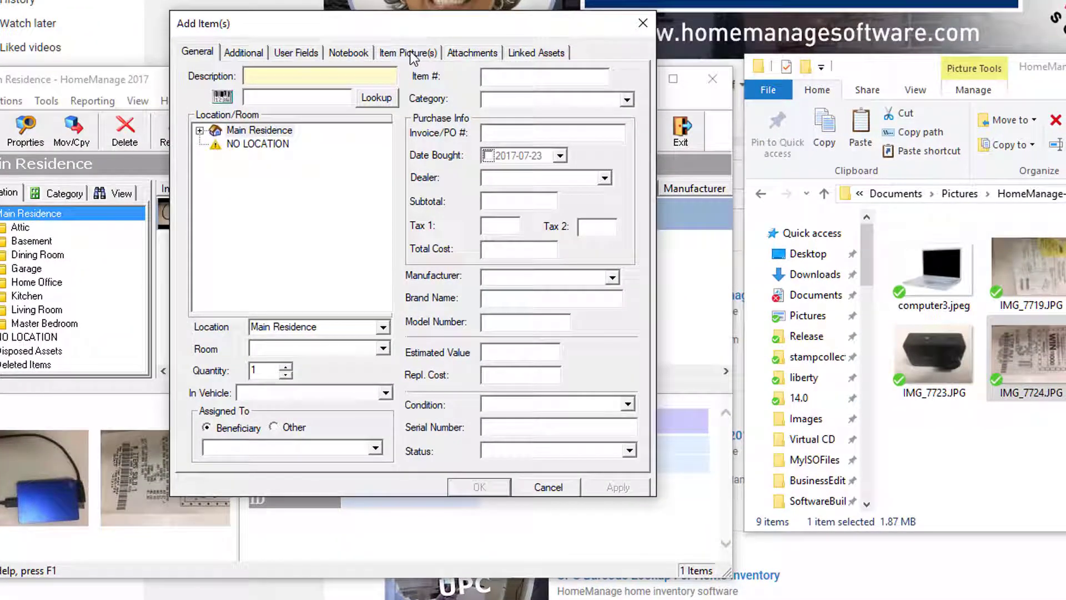
pyautogui.click(413, 53)
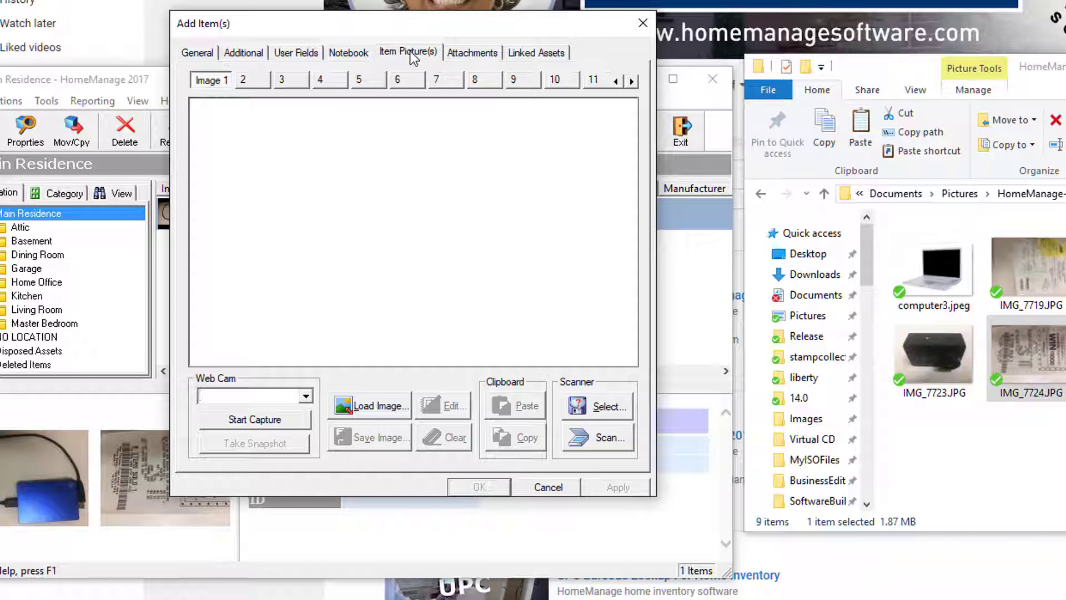
pyautogui.click(378, 408)
pyautogui.moveTo(518, 78); pyautogui.dragTo(544, 75)
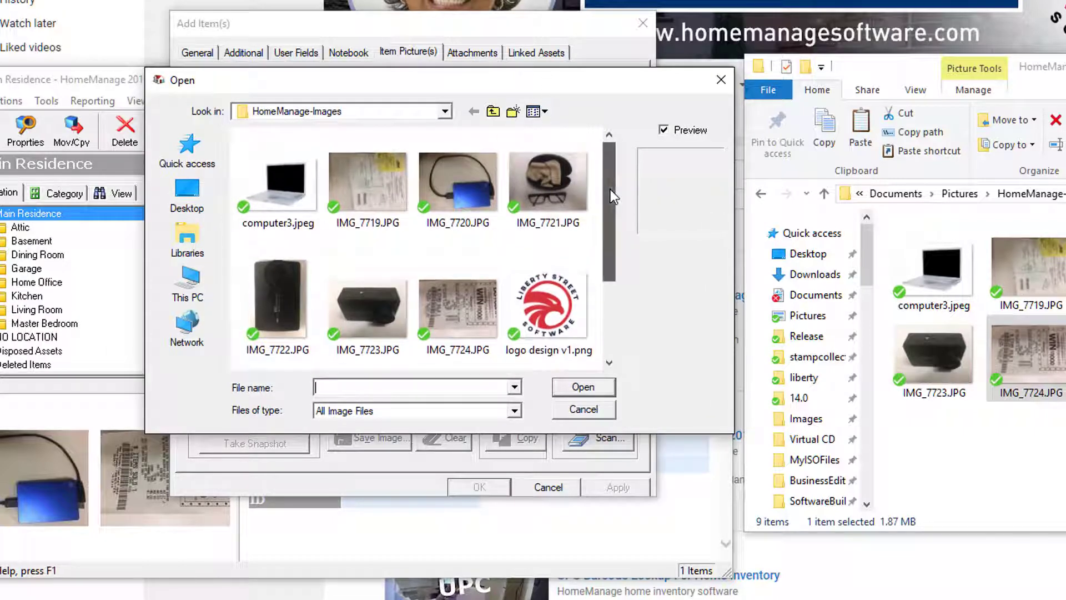
pyautogui.moveTo(611, 189); pyautogui.dragTo(610, 200)
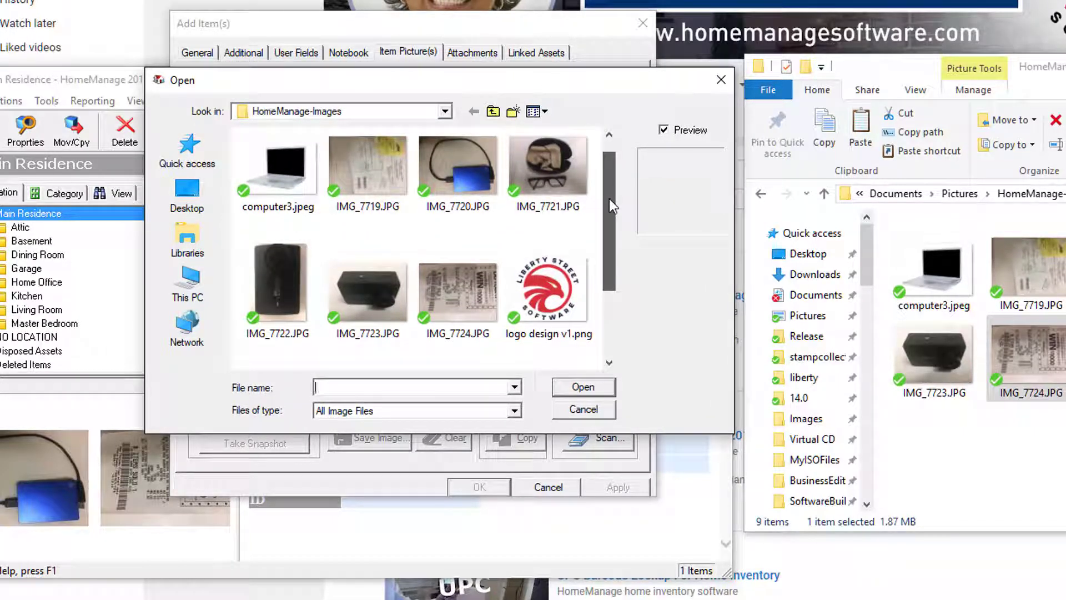
pyautogui.click(367, 284)
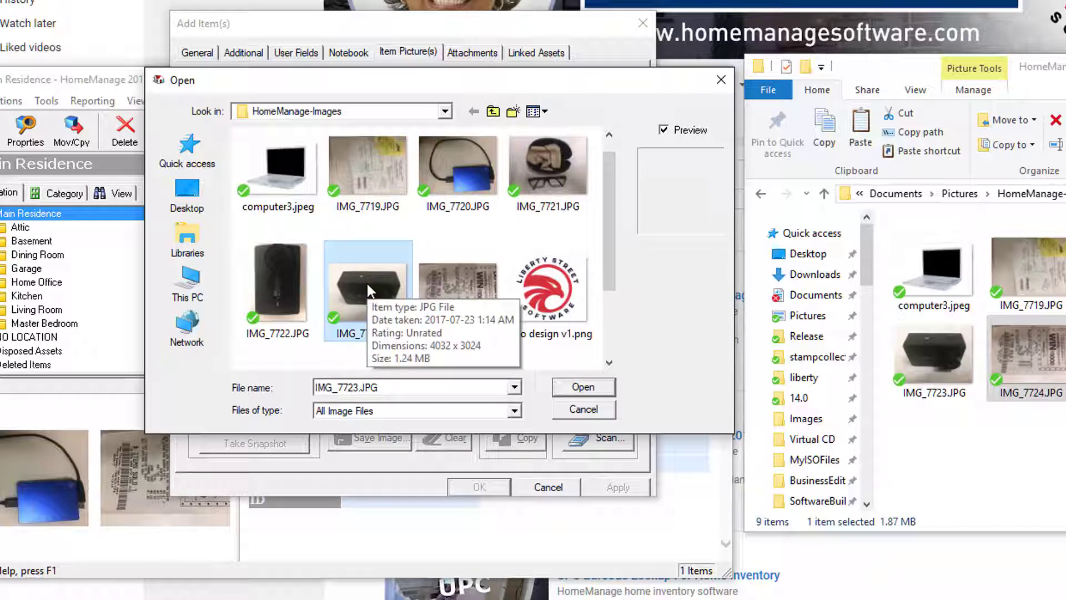
pyautogui.click(583, 387)
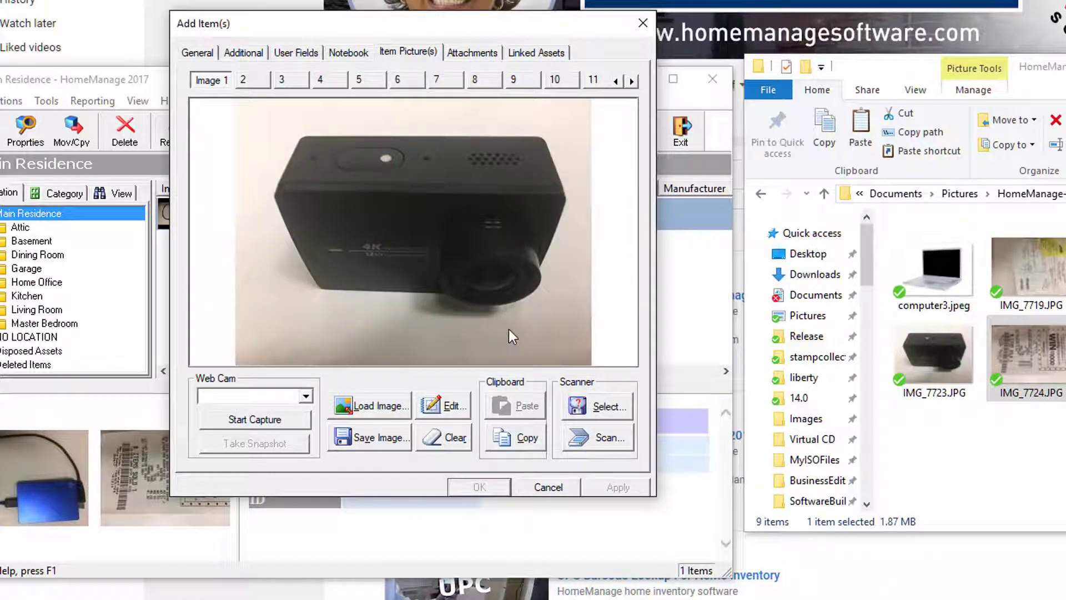
# Describe the new item as 'Xi Action Camera' and save it.
pyautogui.click(197, 52)
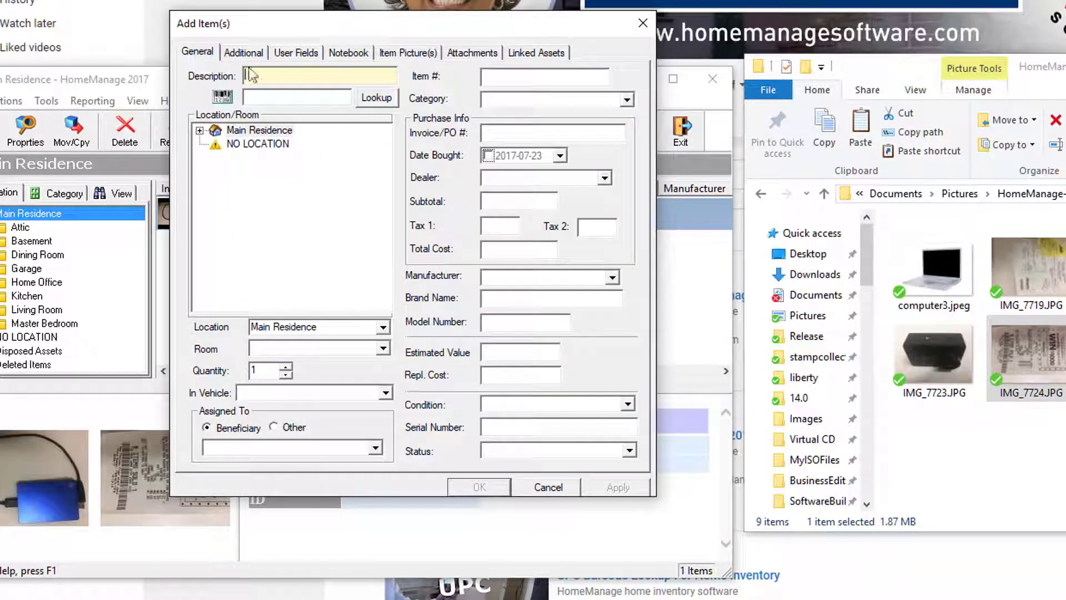
pyautogui.write('Xi Ac')
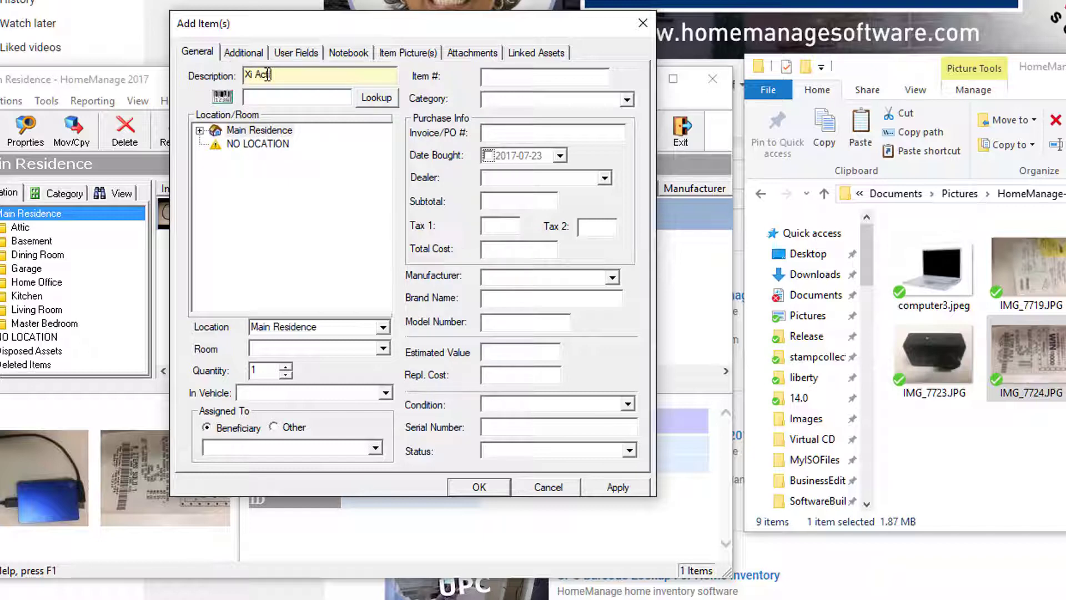
pyautogui.write('tion Camera')
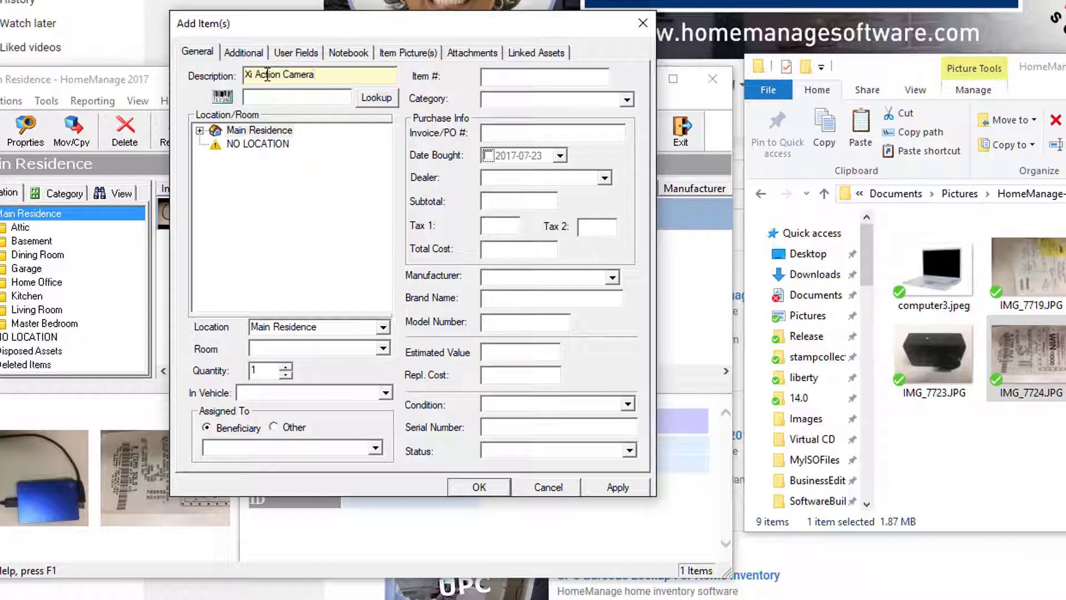
pyautogui.click(476, 487)
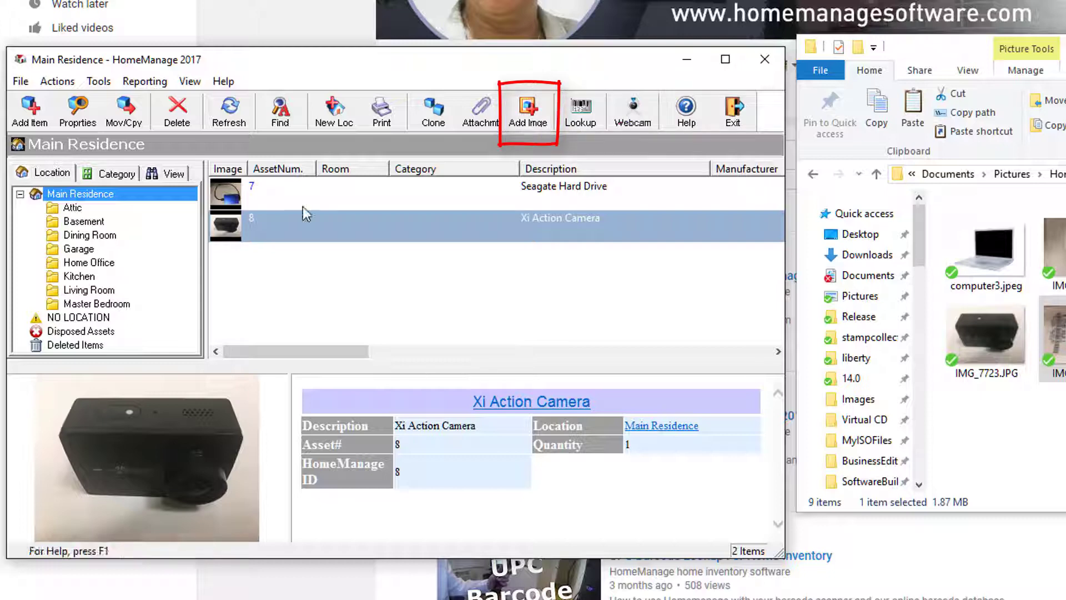
# Add logo design v1.png to both the Seagate Hard Drive and Xi Action Camera, then review their images.
pyautogui.click(316, 200)
pyautogui.keyDown('ctrl'); pyautogui.click(319, 240); pyautogui.keyUp('ctrl')
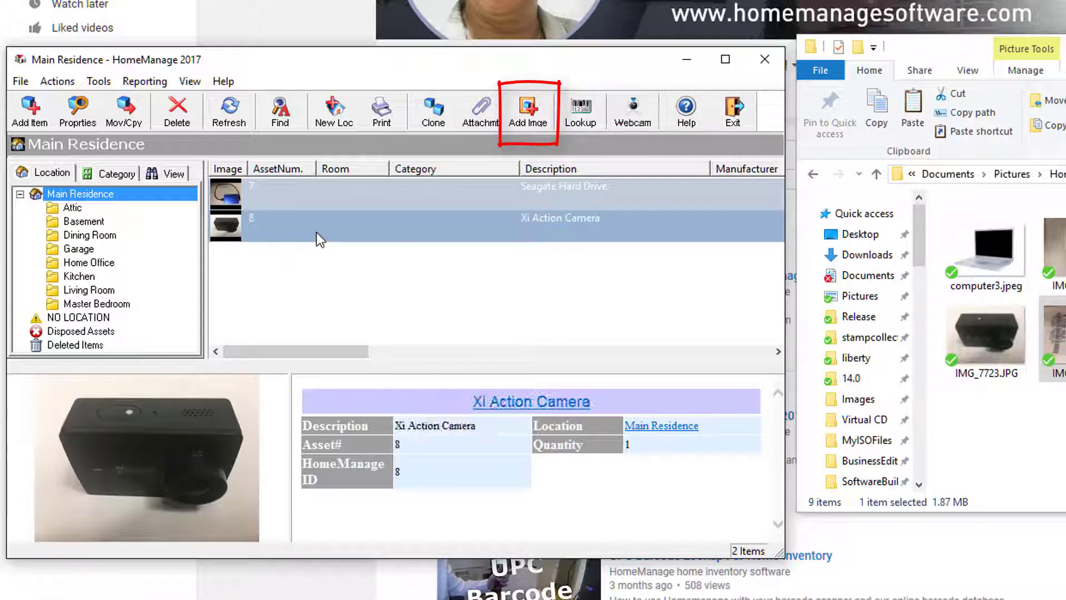
pyautogui.click(530, 121)
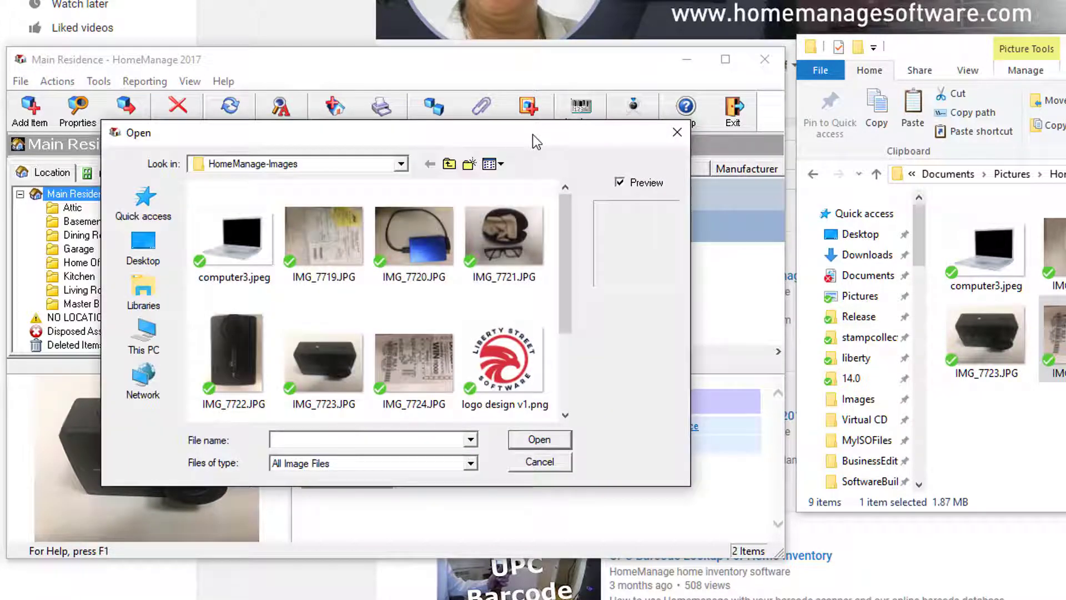
pyautogui.click(493, 352)
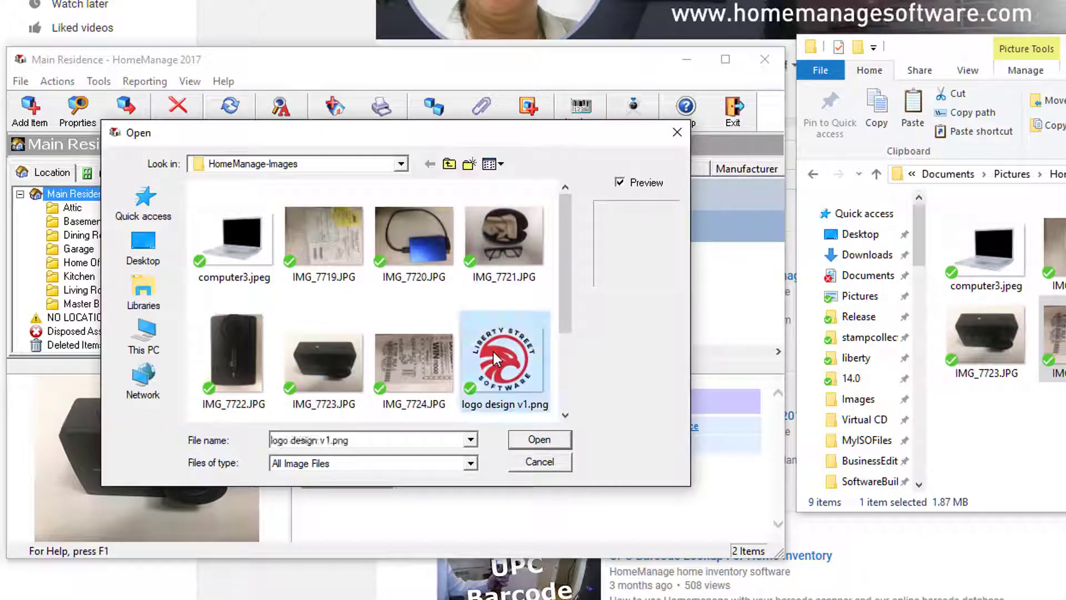
pyautogui.click(557, 438)
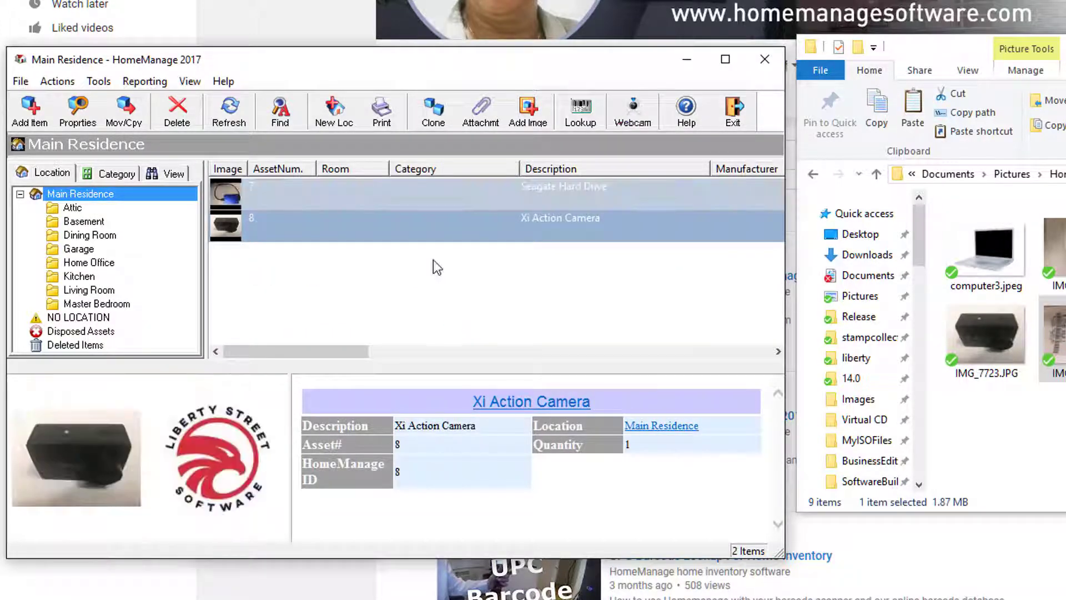
pyautogui.click(321, 194)
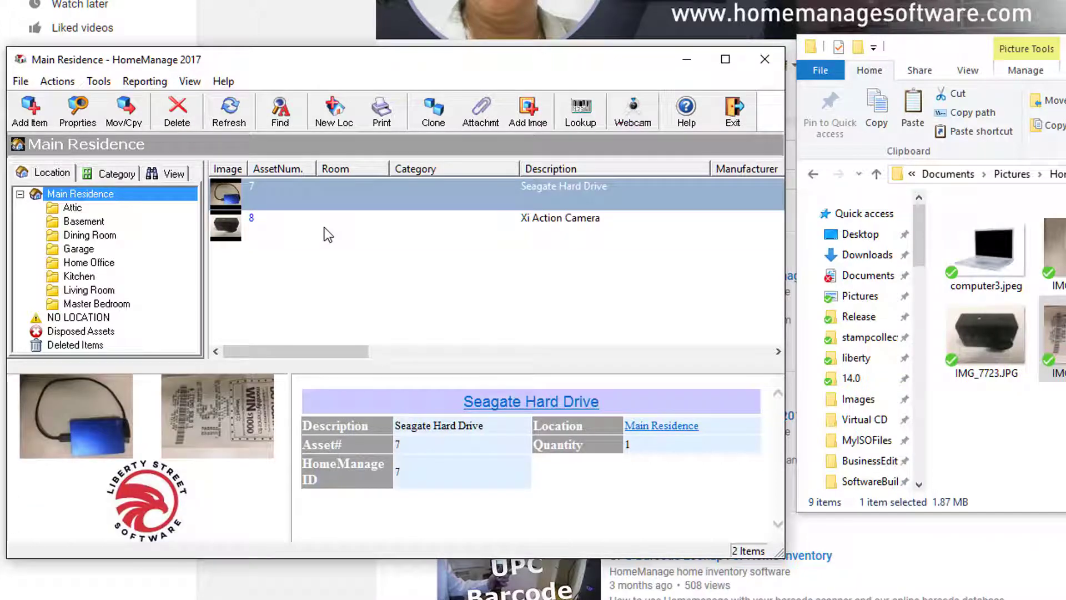
pyautogui.click(328, 234)
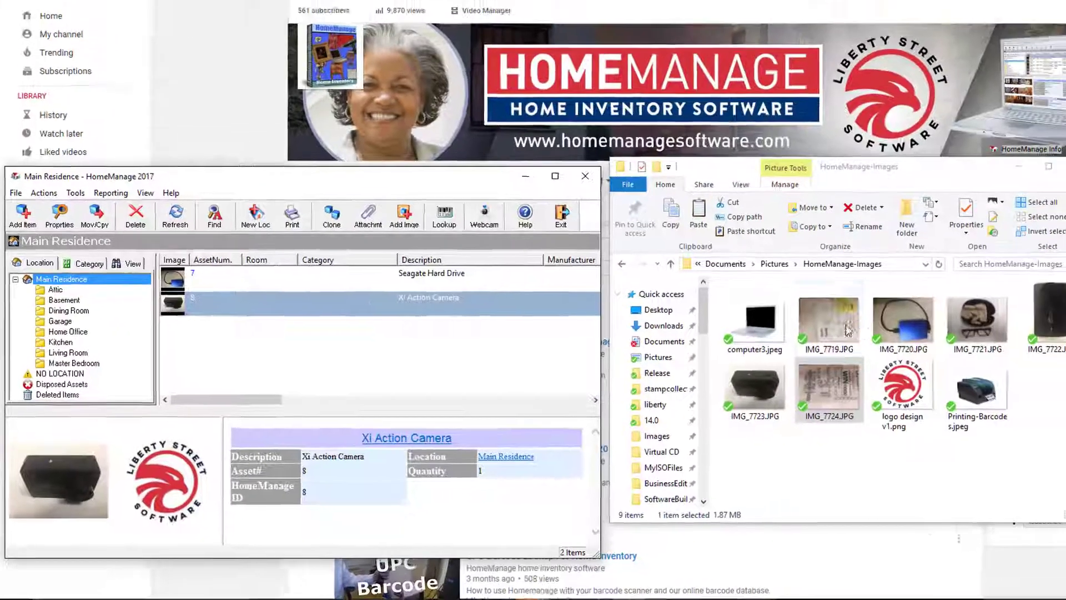
# Add the IMG_7719.JPG receipt photo as the Xi Action Camera's third picture.
pyautogui.click(835, 328)
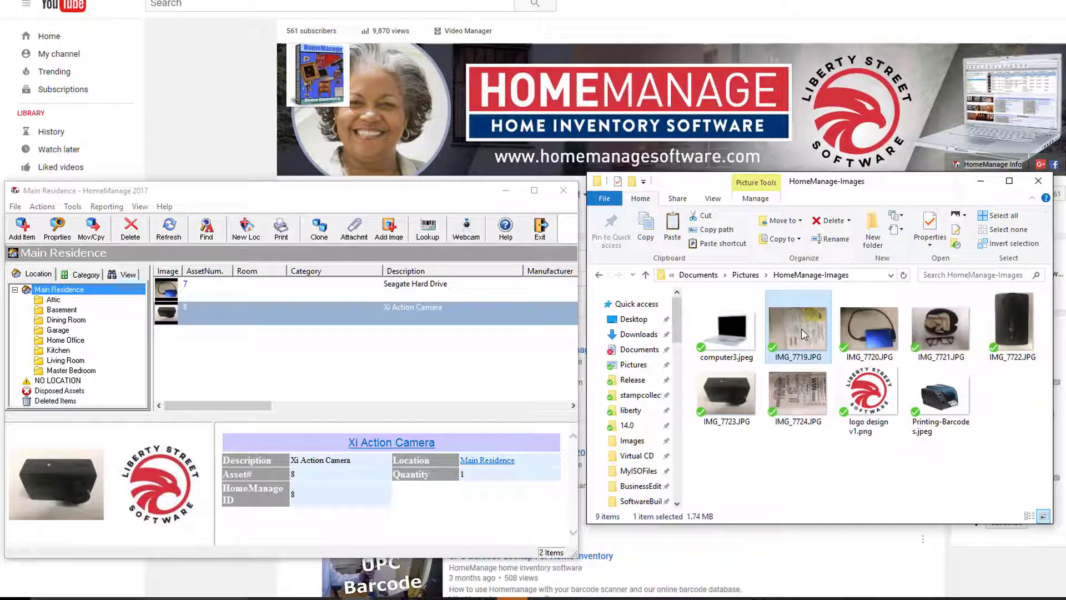
pyautogui.moveTo(802, 329); pyautogui.dragTo(124, 443)
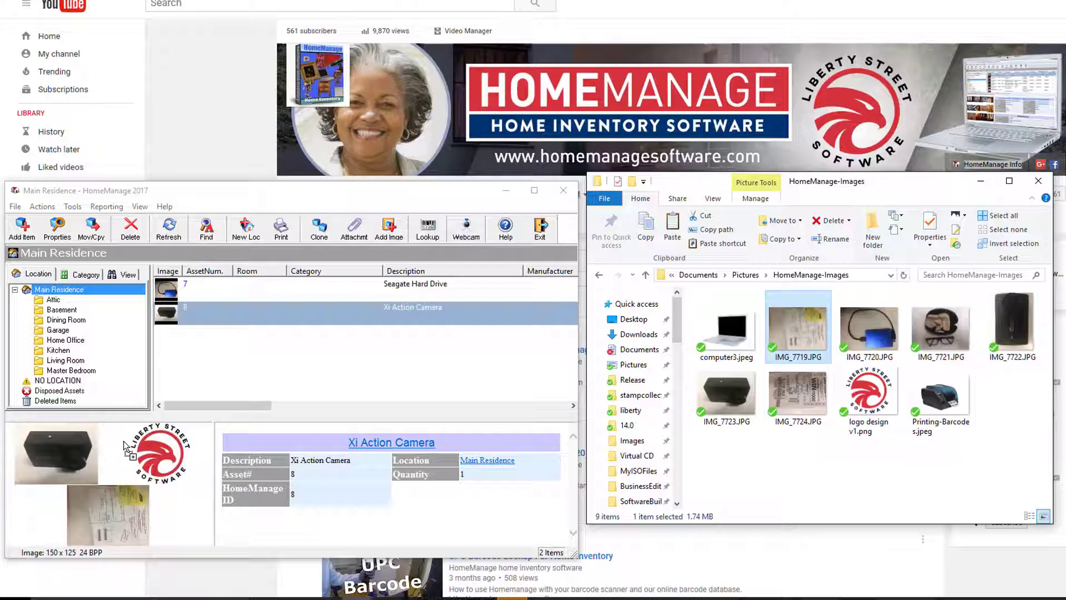
pyautogui.moveTo(123, 444); pyautogui.dragTo(123, 444)
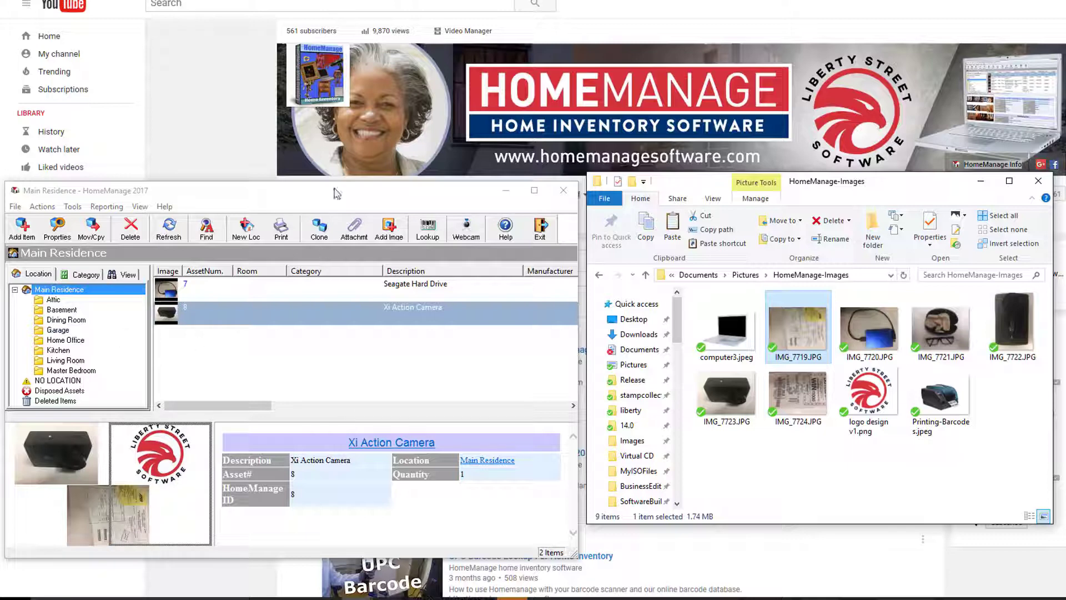